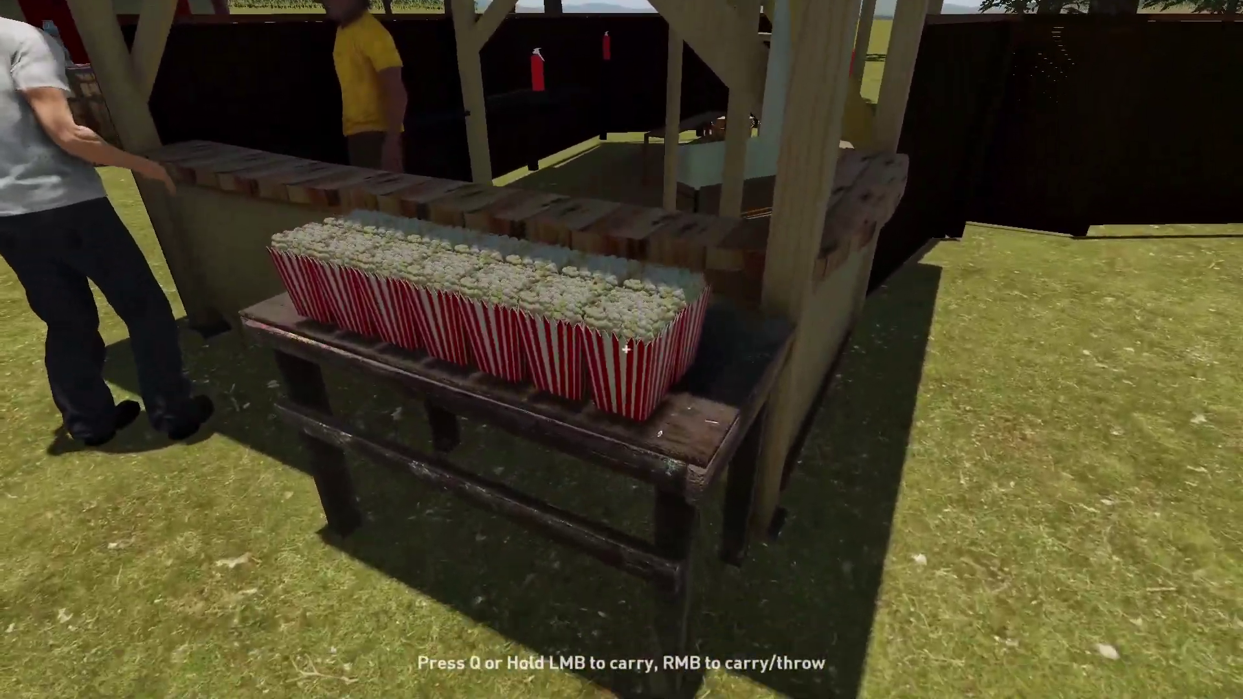
# Step: Play-test carrying a popcorn box and throwing baseballs at the bottles stacked on the barrels, and leave the test level
pyautogui.moveTo(622, 349); pyautogui.dragTo(621, 349, button='right')
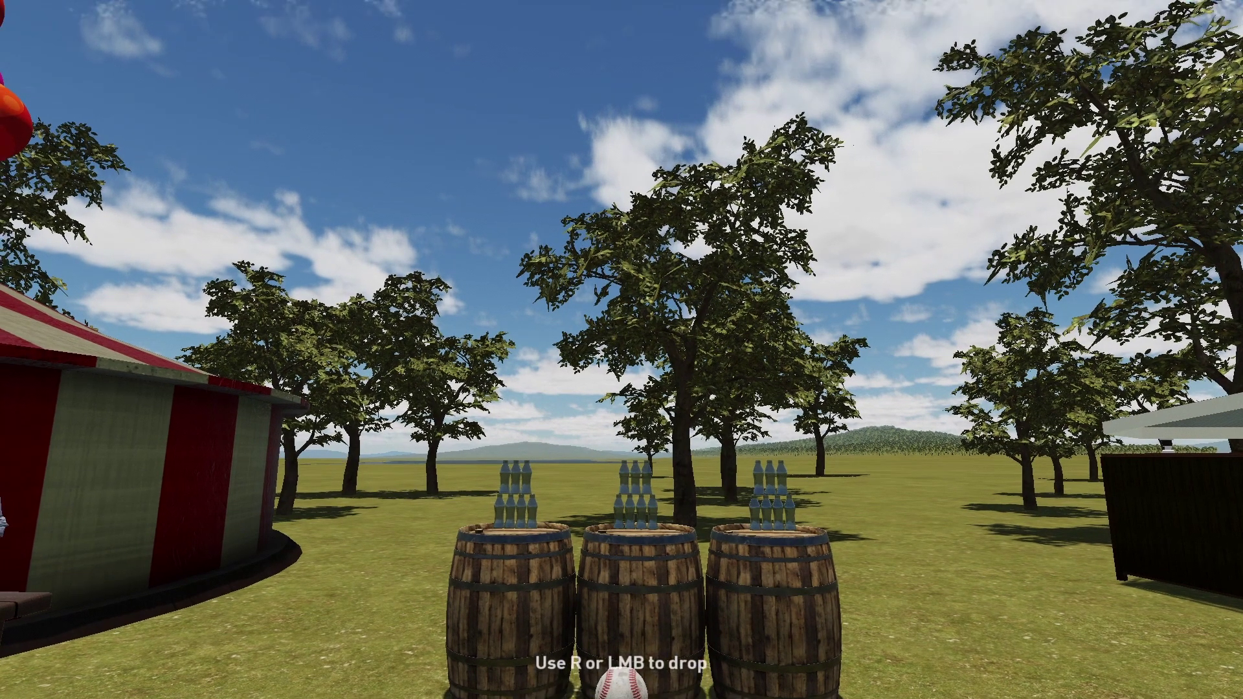
pyautogui.press('r')
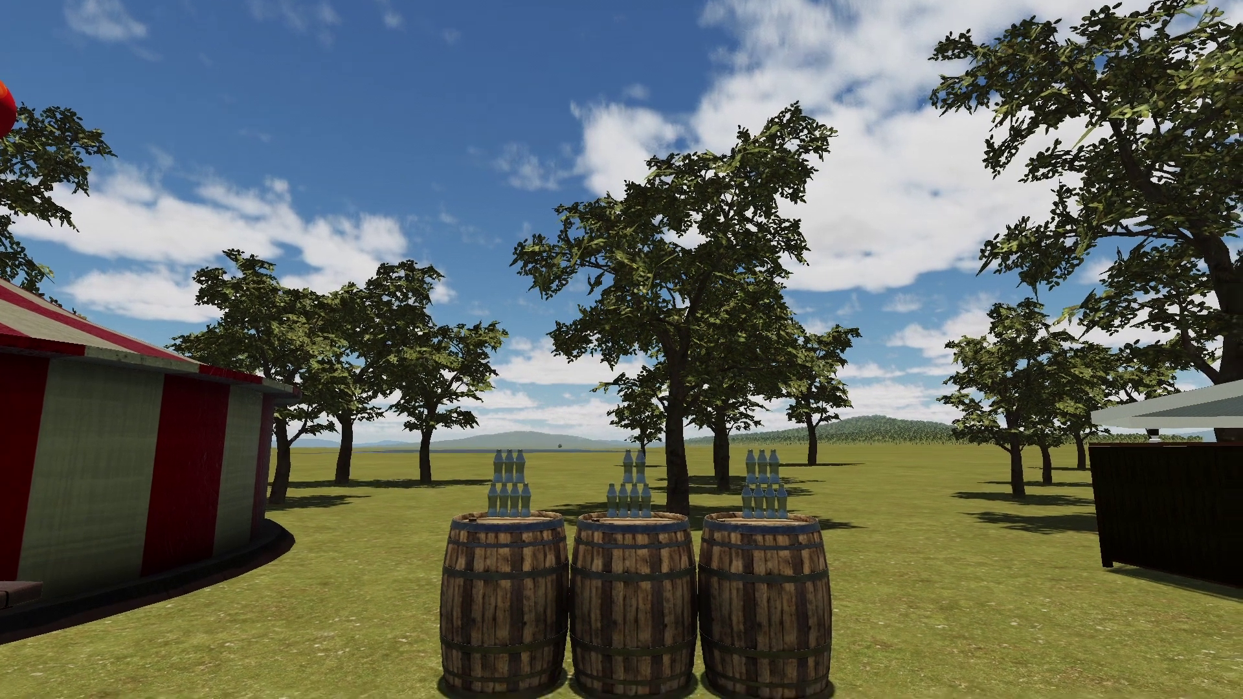
pyautogui.press('s')
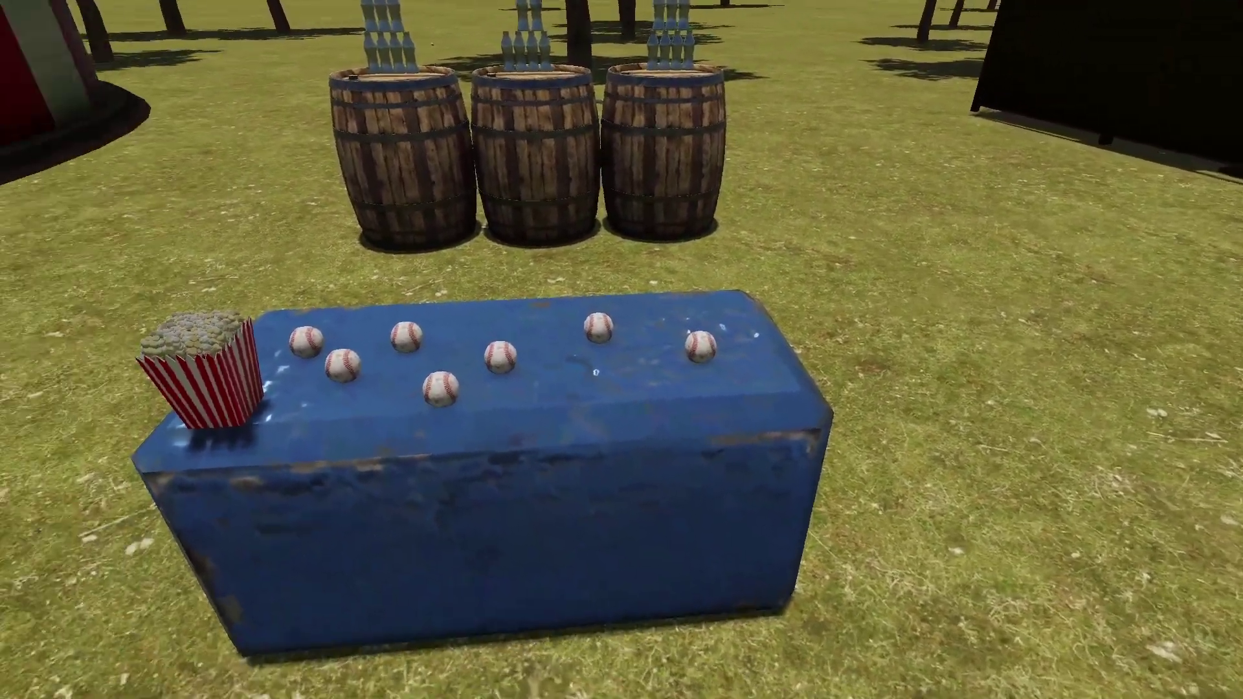
pyautogui.press('e')
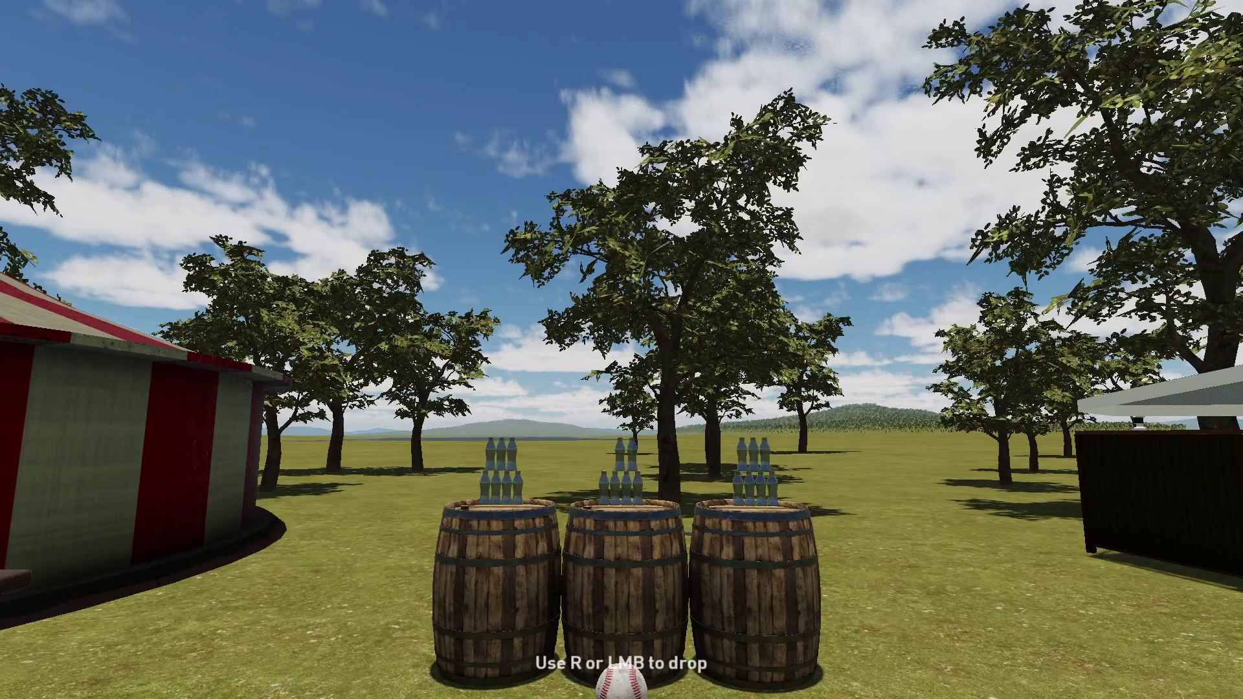
pyautogui.press('r')
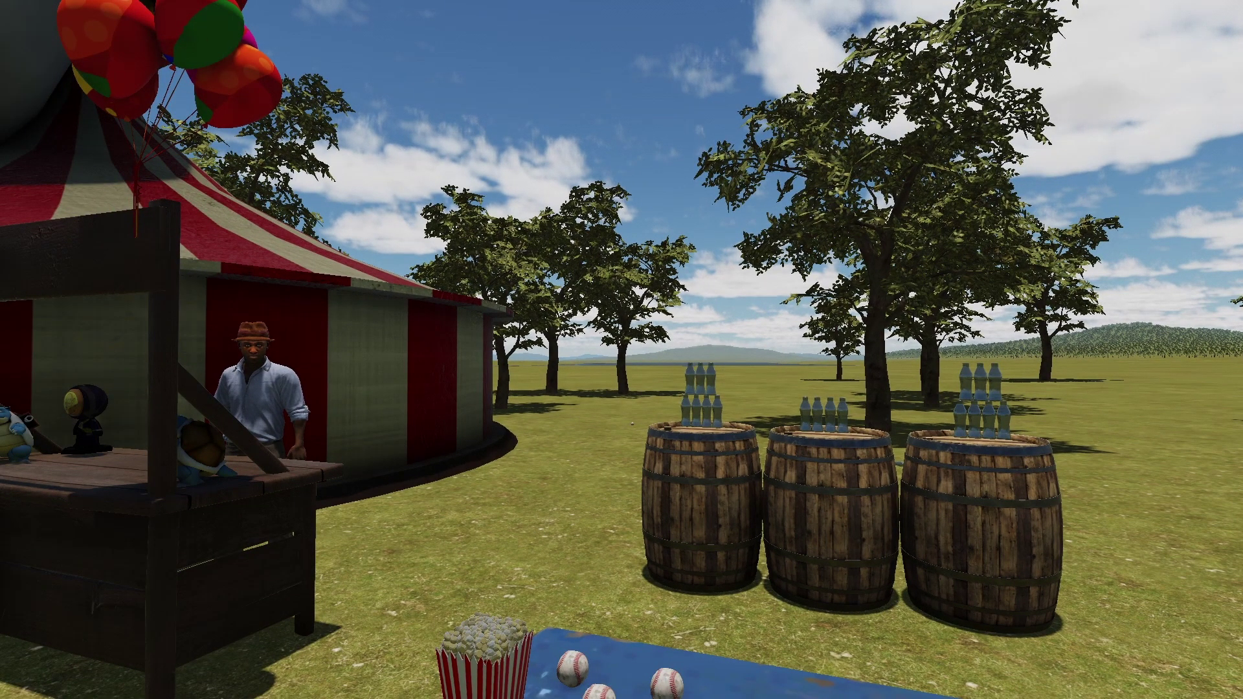
pyautogui.press('Escape')
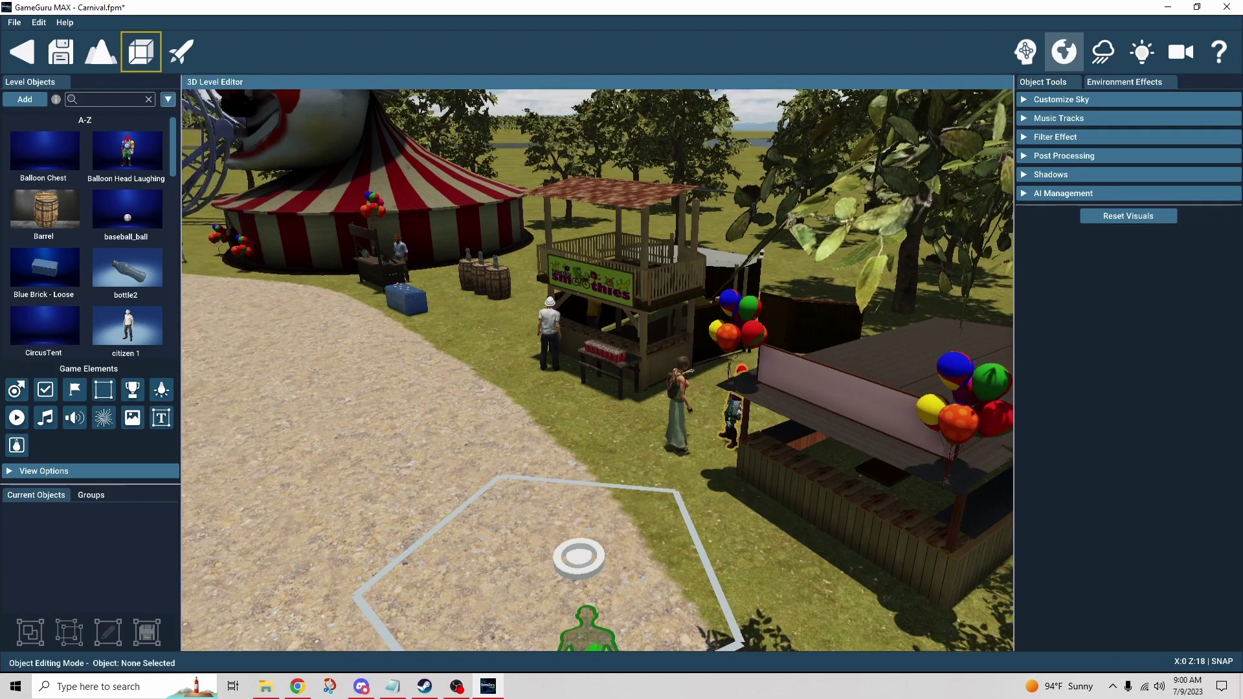
# Step: Select the blue brick in front of the barrels and review its Carry Object behavior settings
pyautogui.moveTo(597, 370); pyautogui.dragTo(447, 418, button='right')
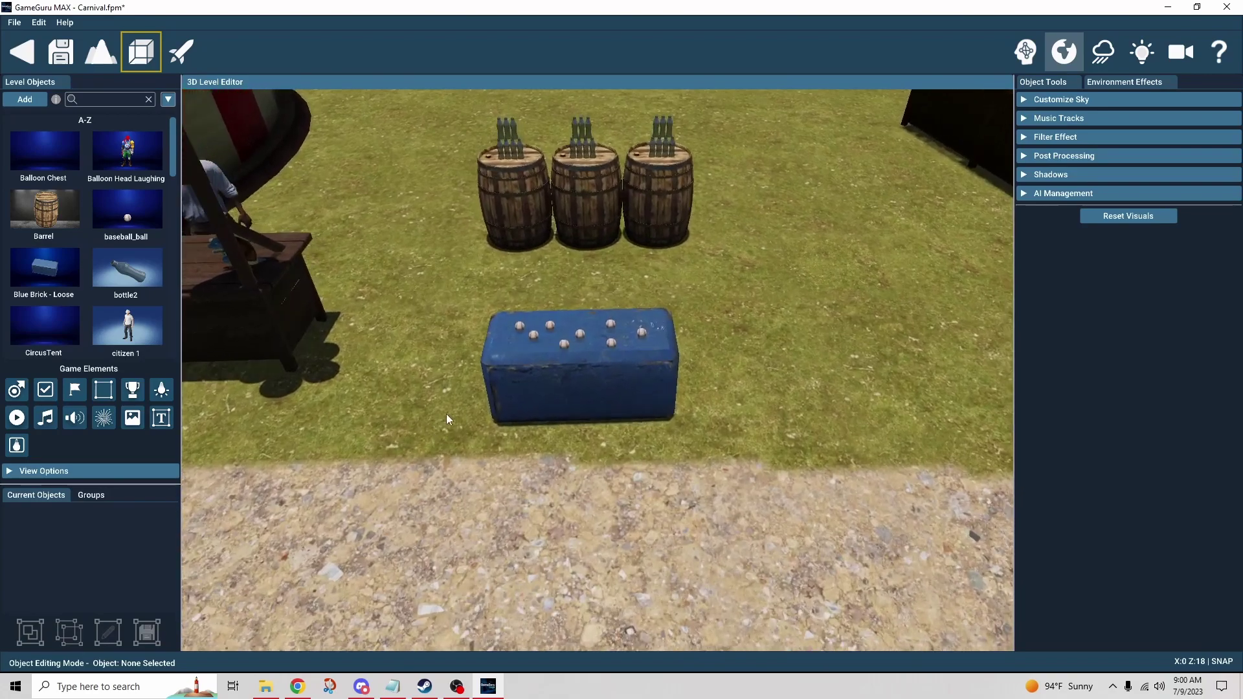
pyautogui.click(552, 399)
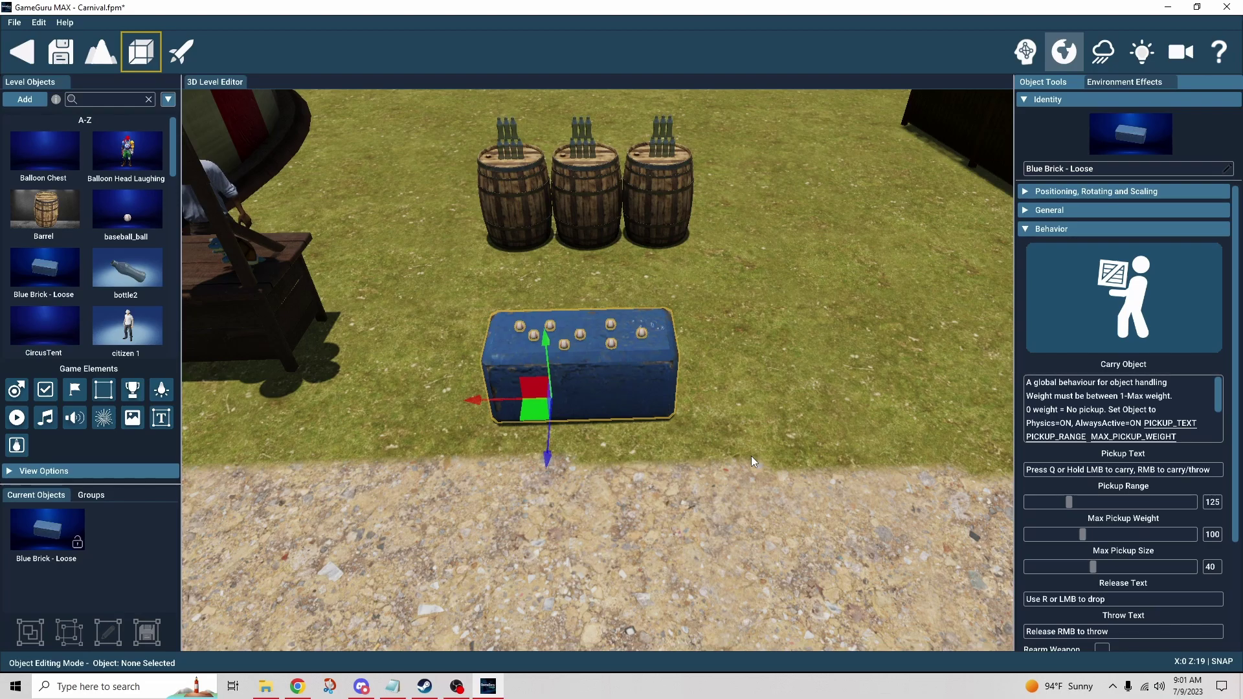
pyautogui.moveTo(751, 455); pyautogui.dragTo(808, 445, button='right')
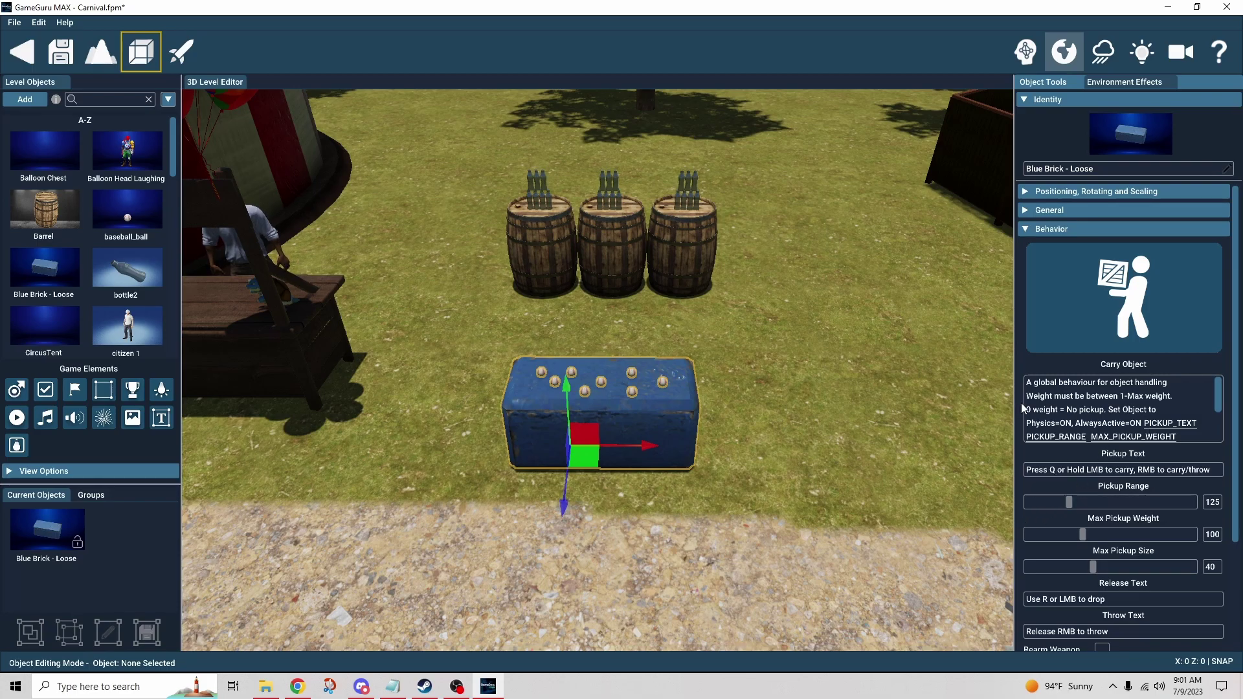
pyautogui.scroll(-3, 1022, 408)
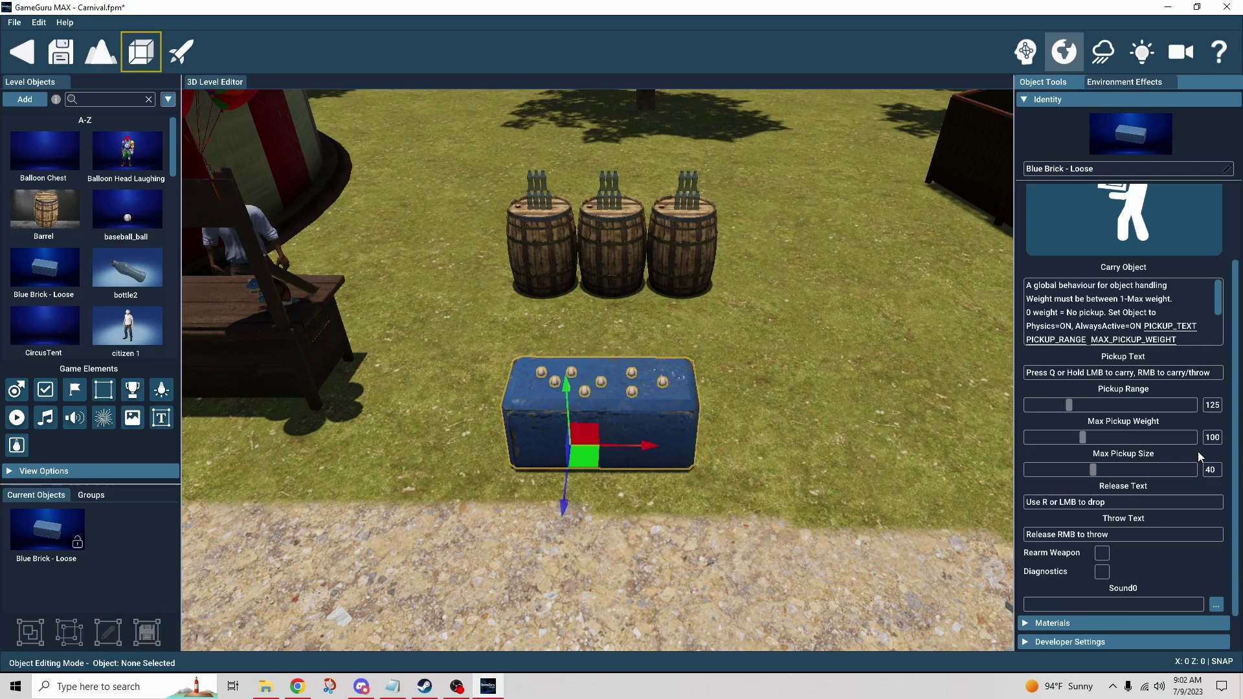
# Step: Select the rightmost baseball on the blue brick and examine its physics and weight in Developer Settings
pyautogui.click(662, 382)
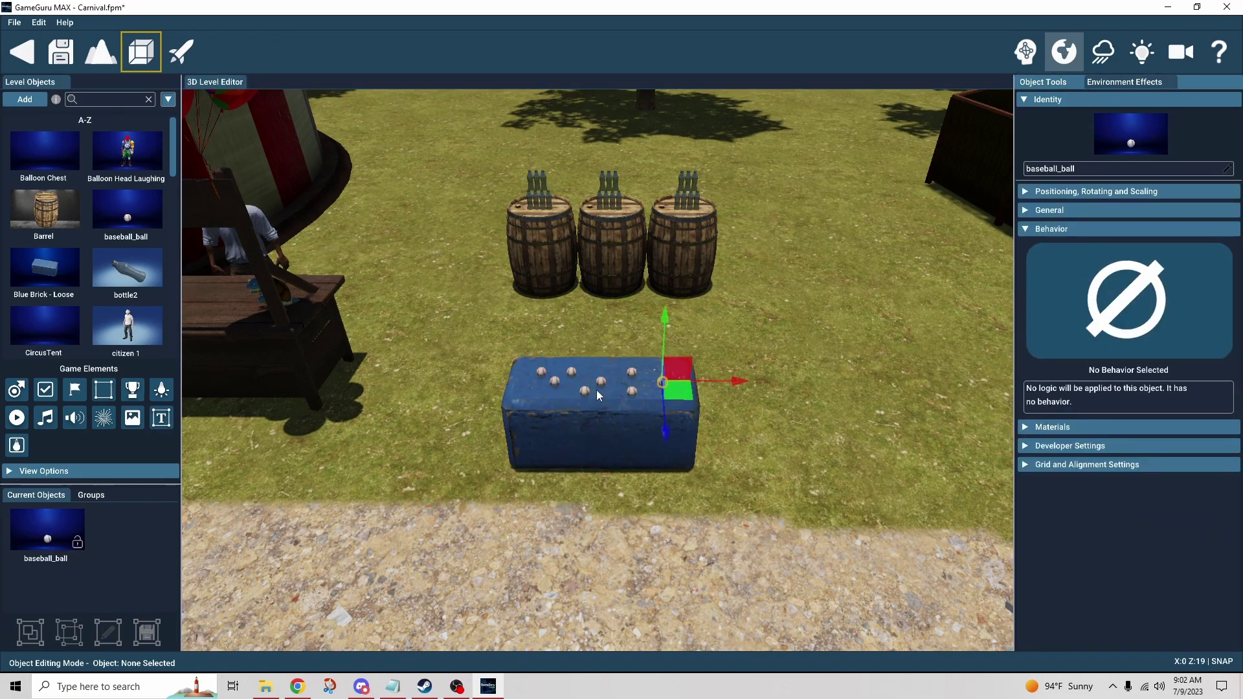
pyautogui.click(1026, 446)
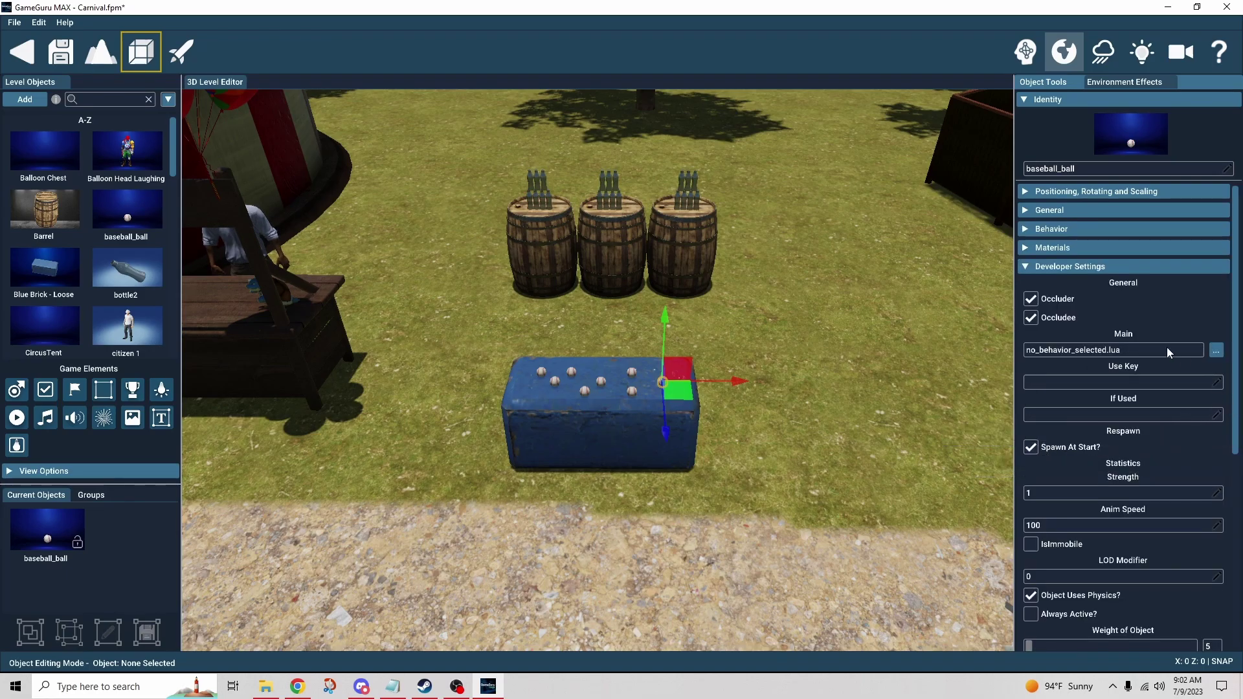
pyautogui.scroll(-5, 1232, 376)
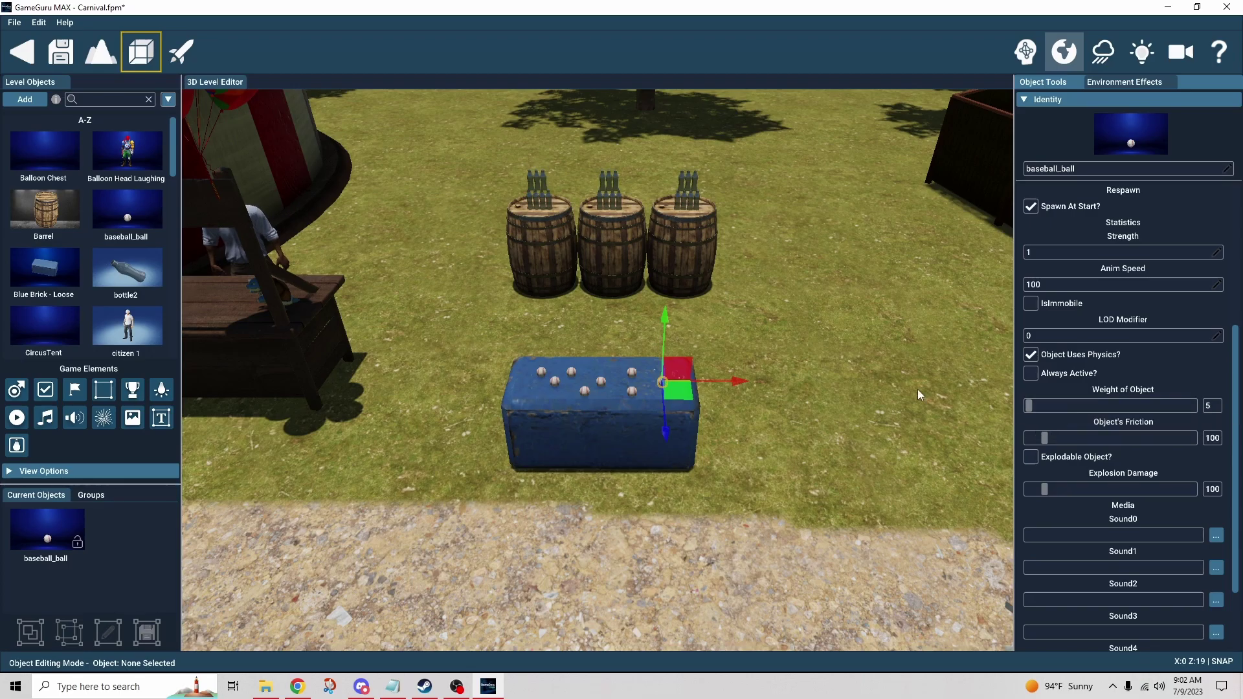
# Step: Review the blue brick's Carry Object behavior options and enable Diagnostics
pyautogui.click(693, 446)
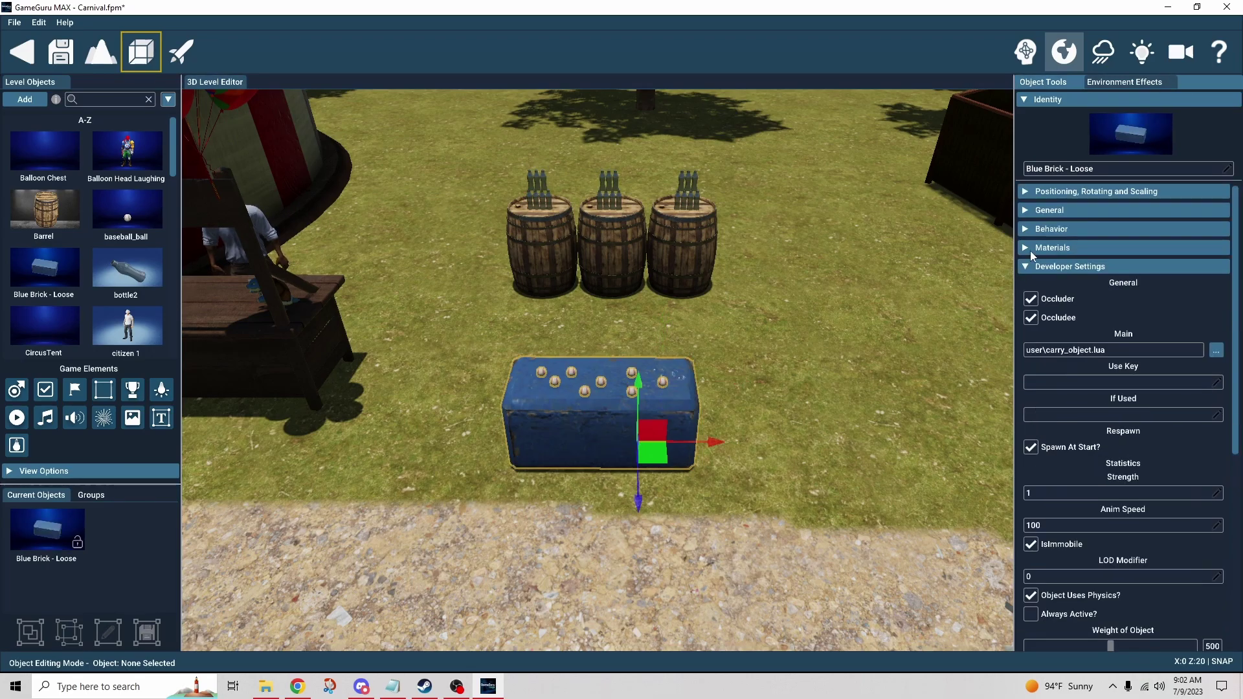
pyautogui.click(1025, 228)
pyautogui.scroll(-3, 1170, 382)
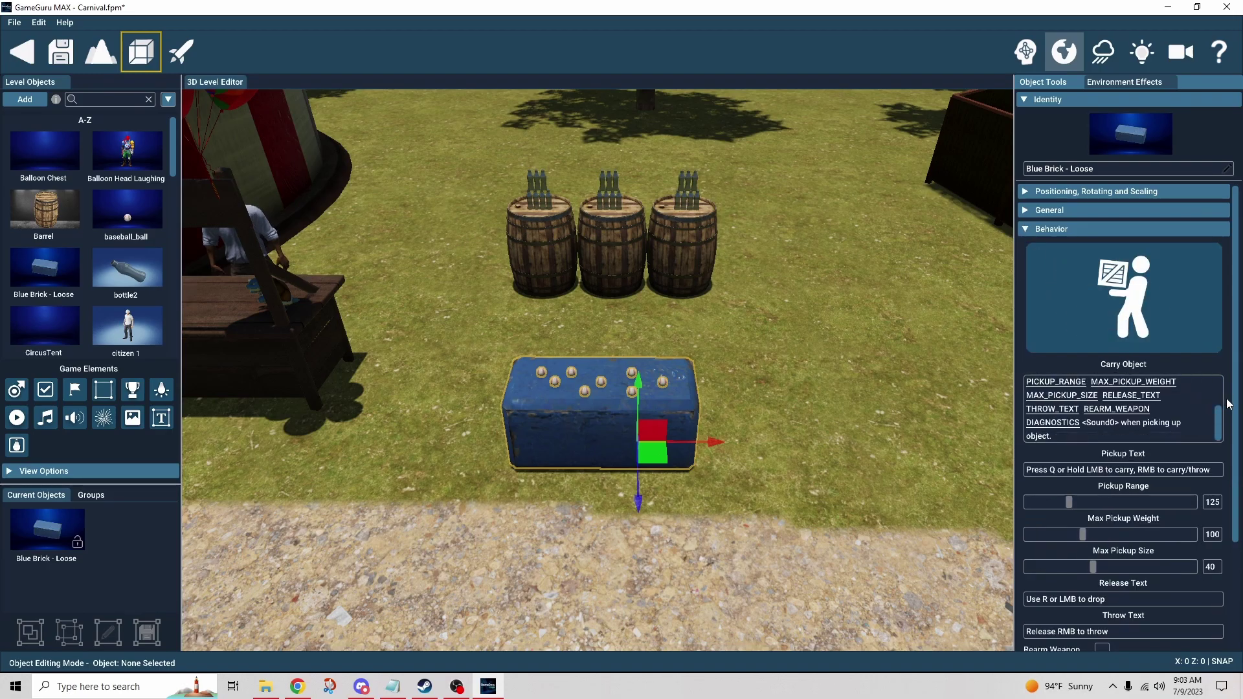
pyautogui.scroll(-3, 1230, 405)
pyautogui.scroll(-2, 1230, 406)
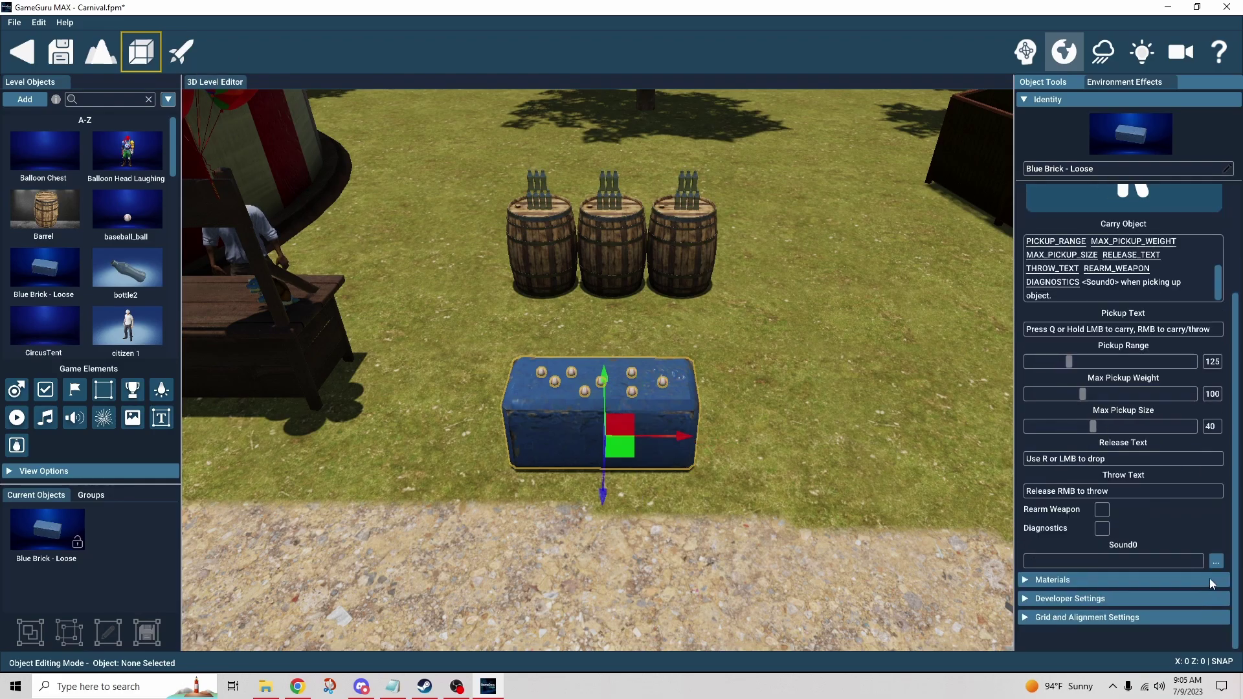
pyautogui.click(1101, 529)
# Step: Run the test level, pick up and drop a popcorn box from the smoothie stand table to check its diagnostics, and exit
pyautogui.click(182, 59)
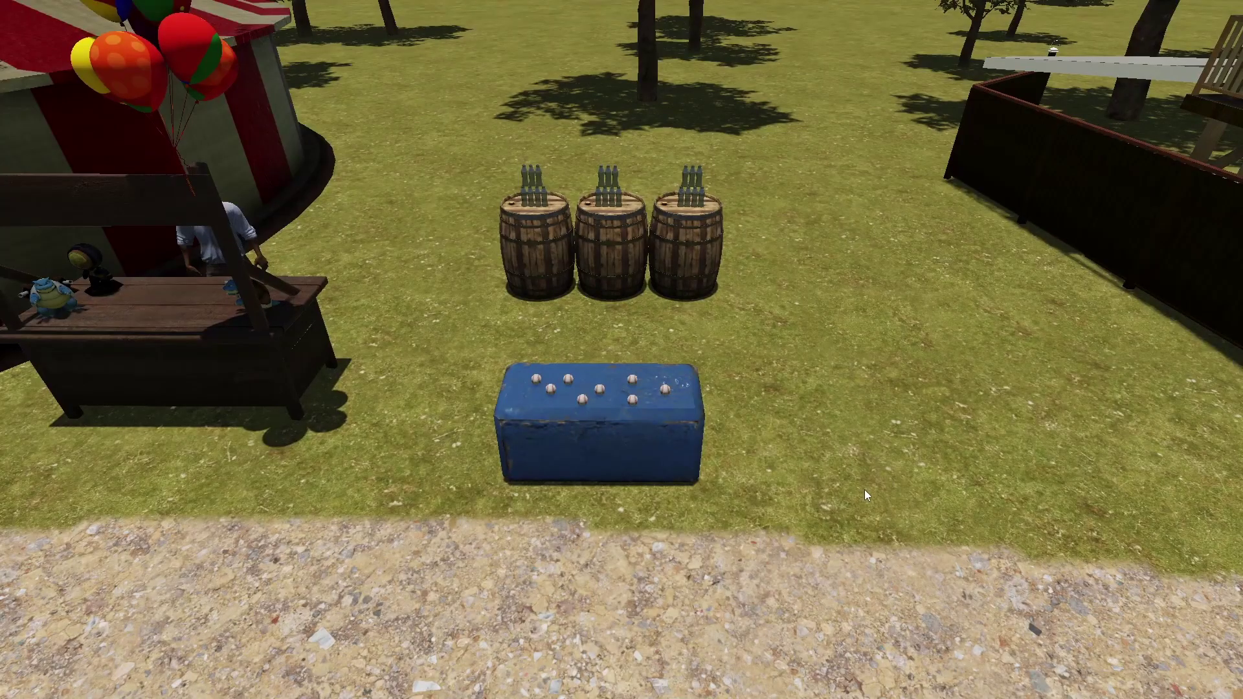
pyautogui.press('w')
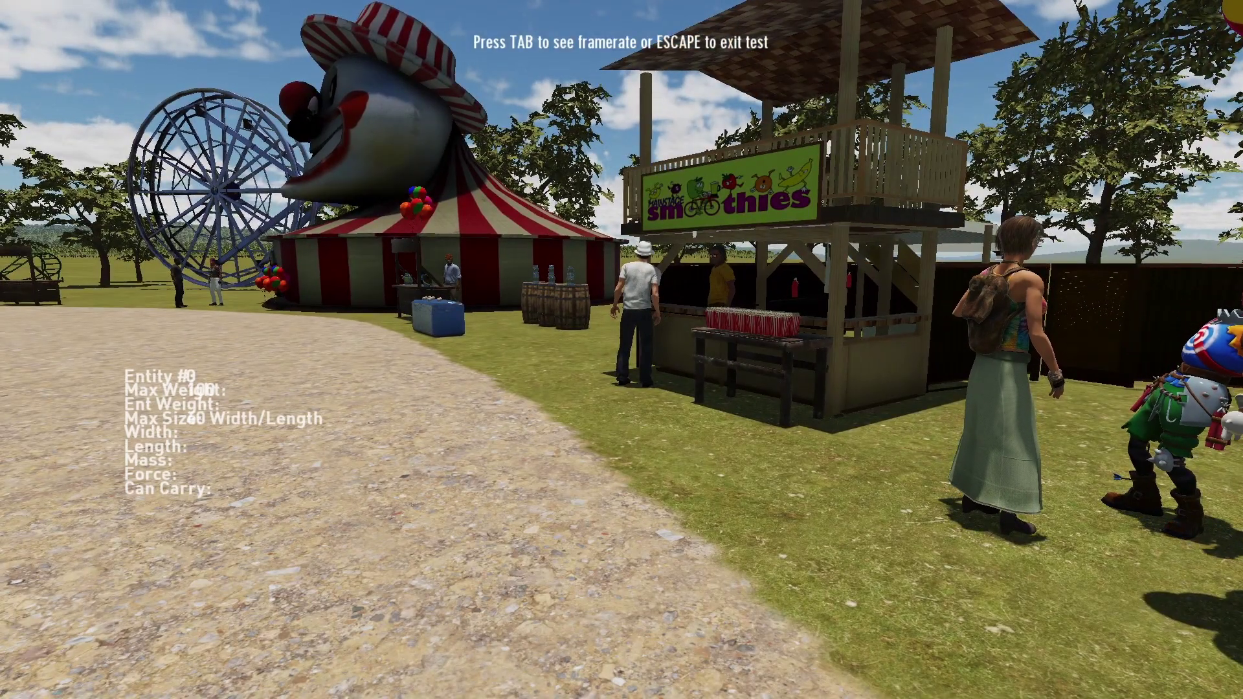
pyautogui.press('w')
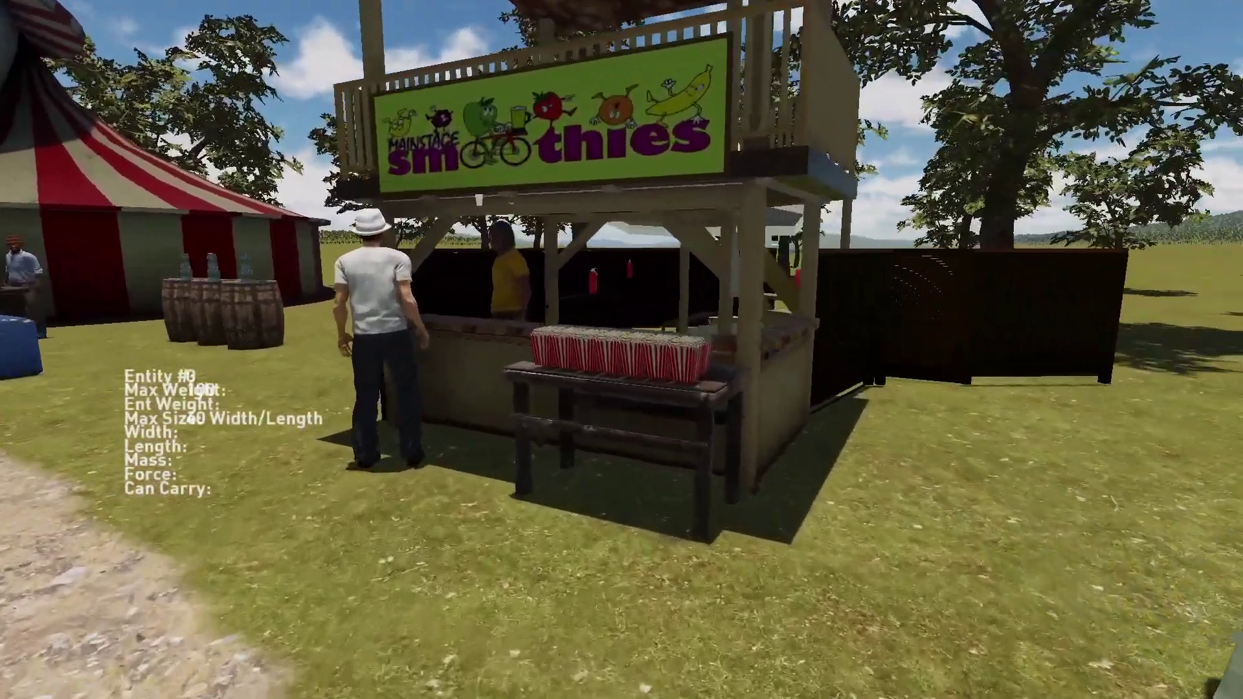
pyautogui.press('w')
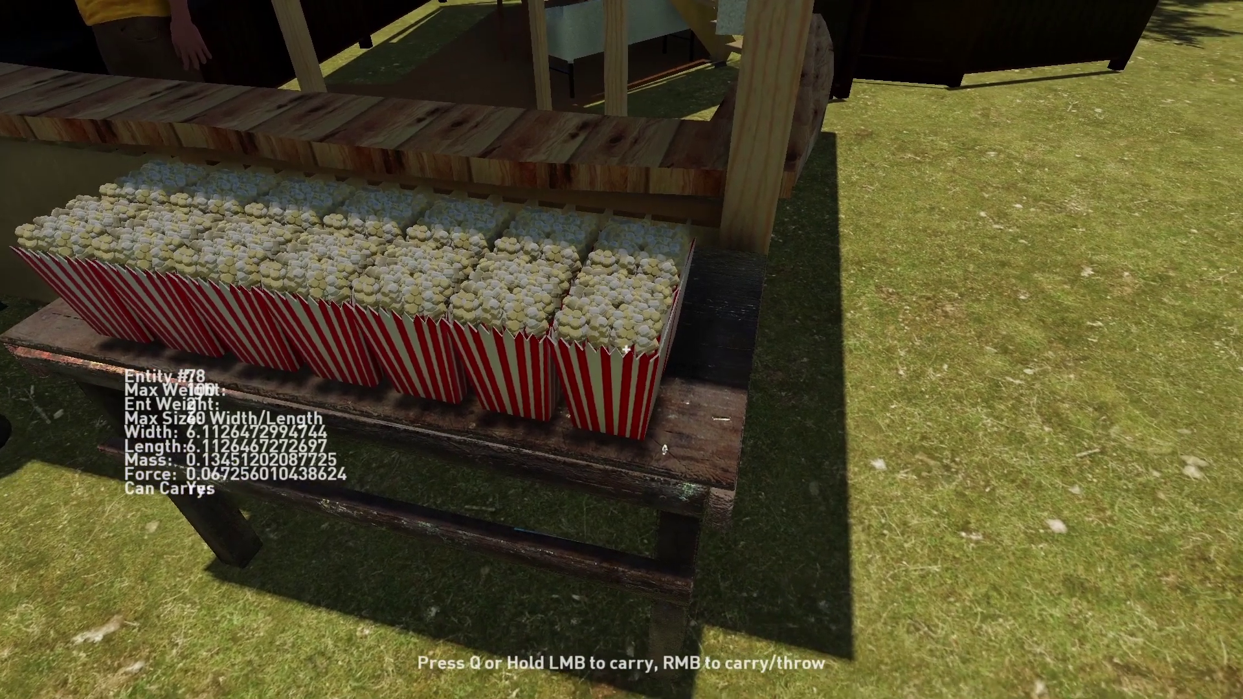
pyautogui.click(625, 350)
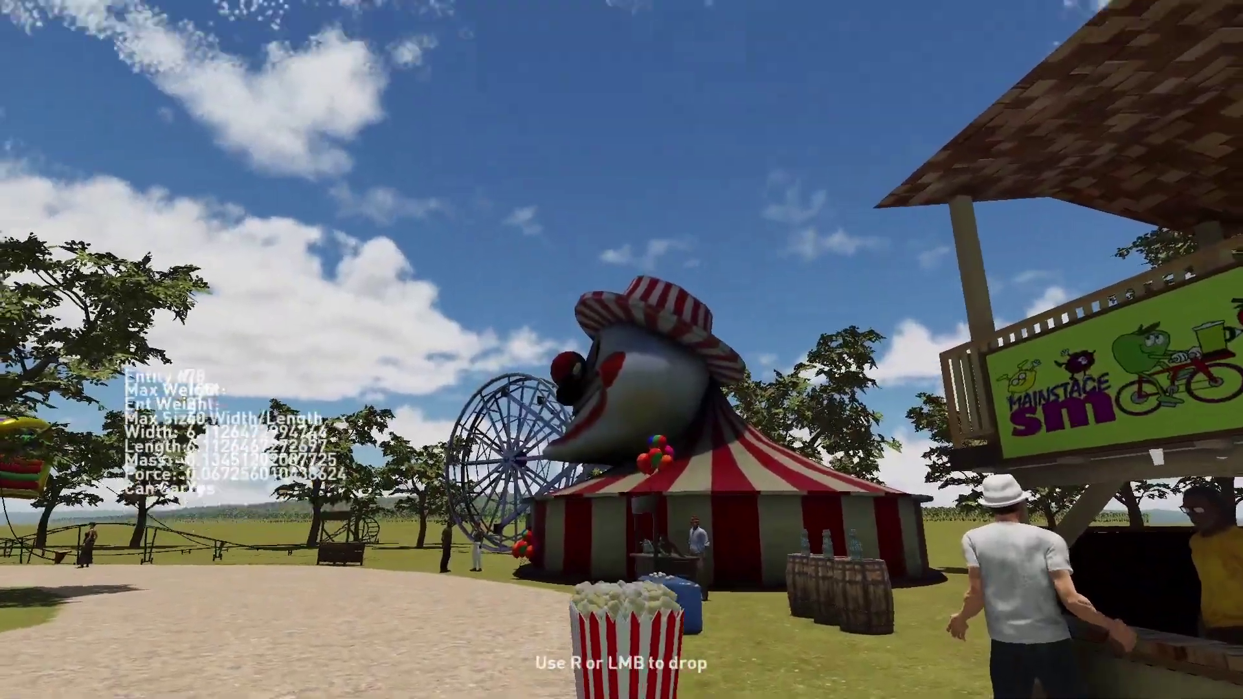
pyautogui.press('r')
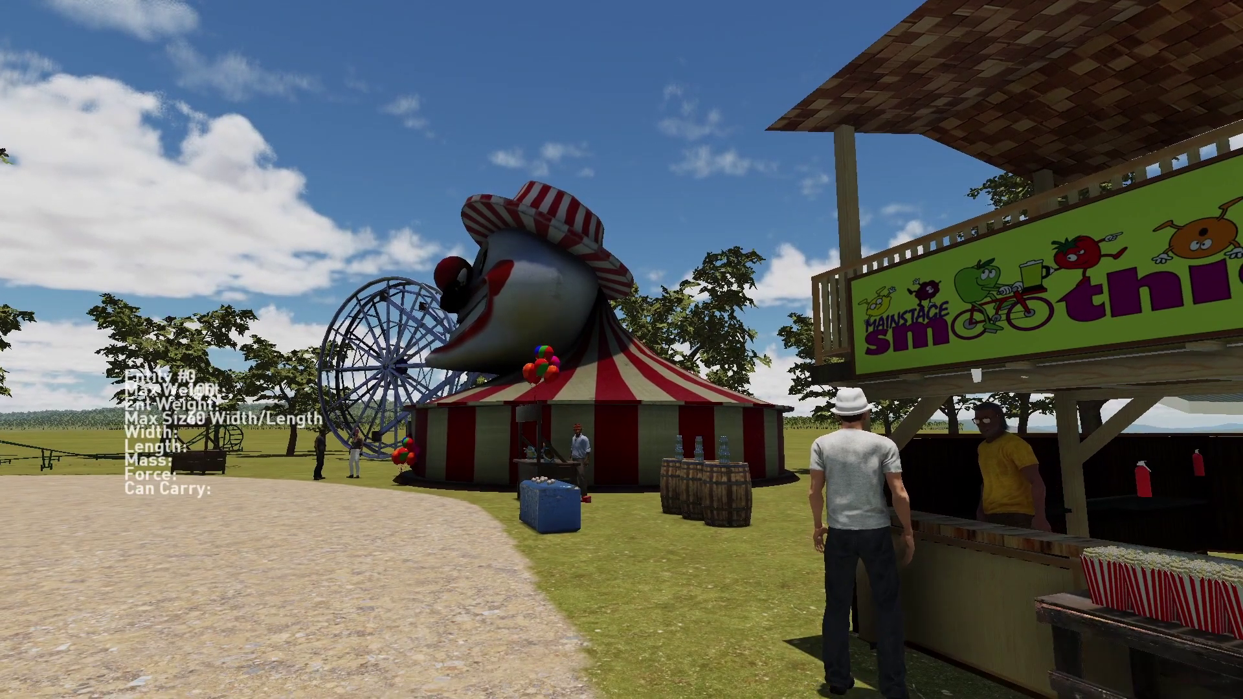
pyautogui.press('Escape')
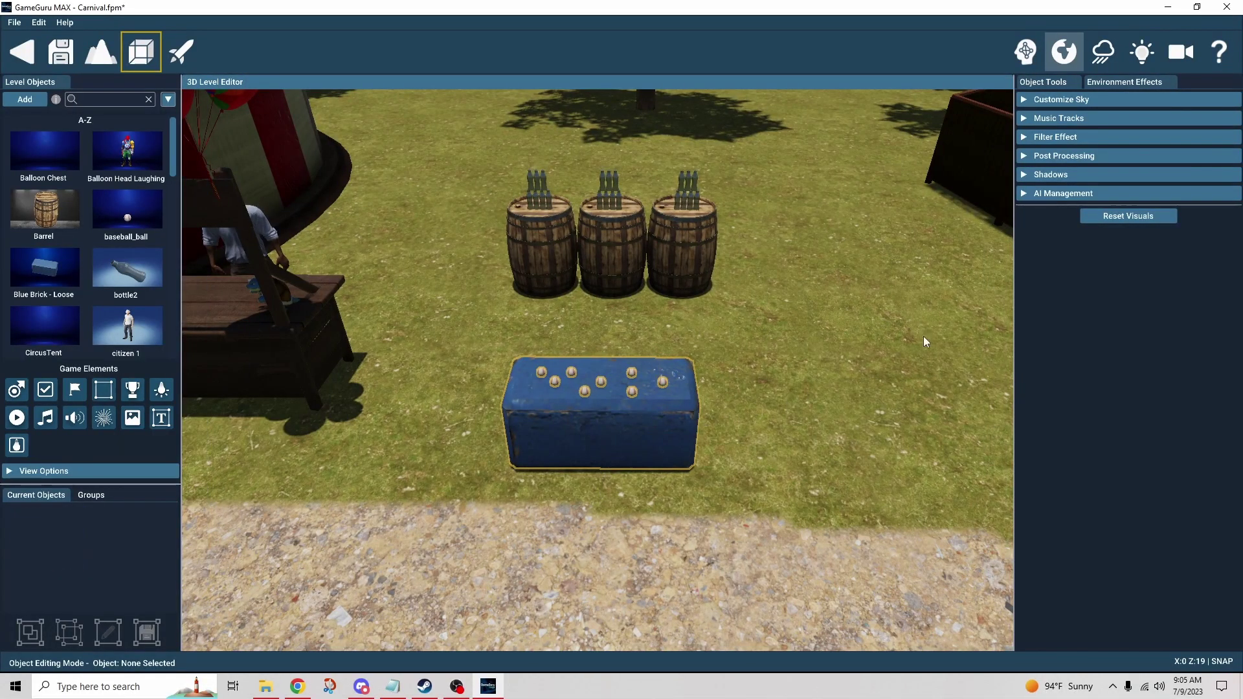
# Step: Disable Diagnostics in the blue brick's Carry Object behavior
pyautogui.click(694, 414)
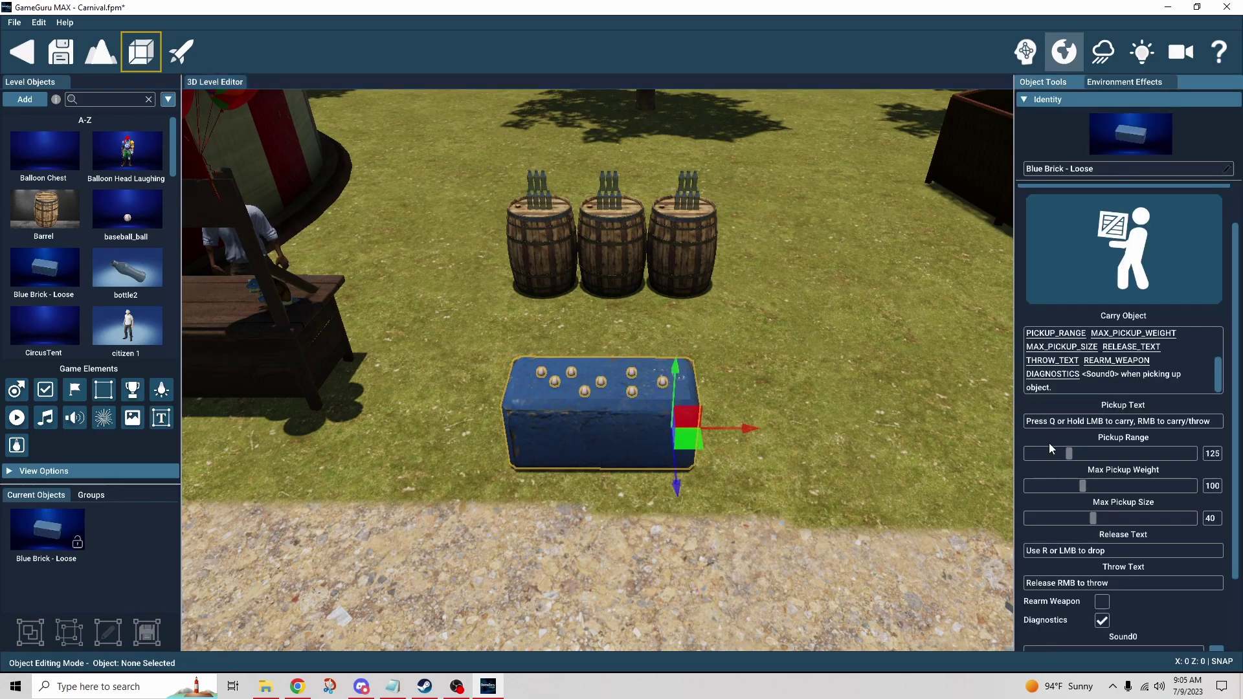
pyautogui.click(1101, 620)
pyautogui.scroll(-3, 1223, 536)
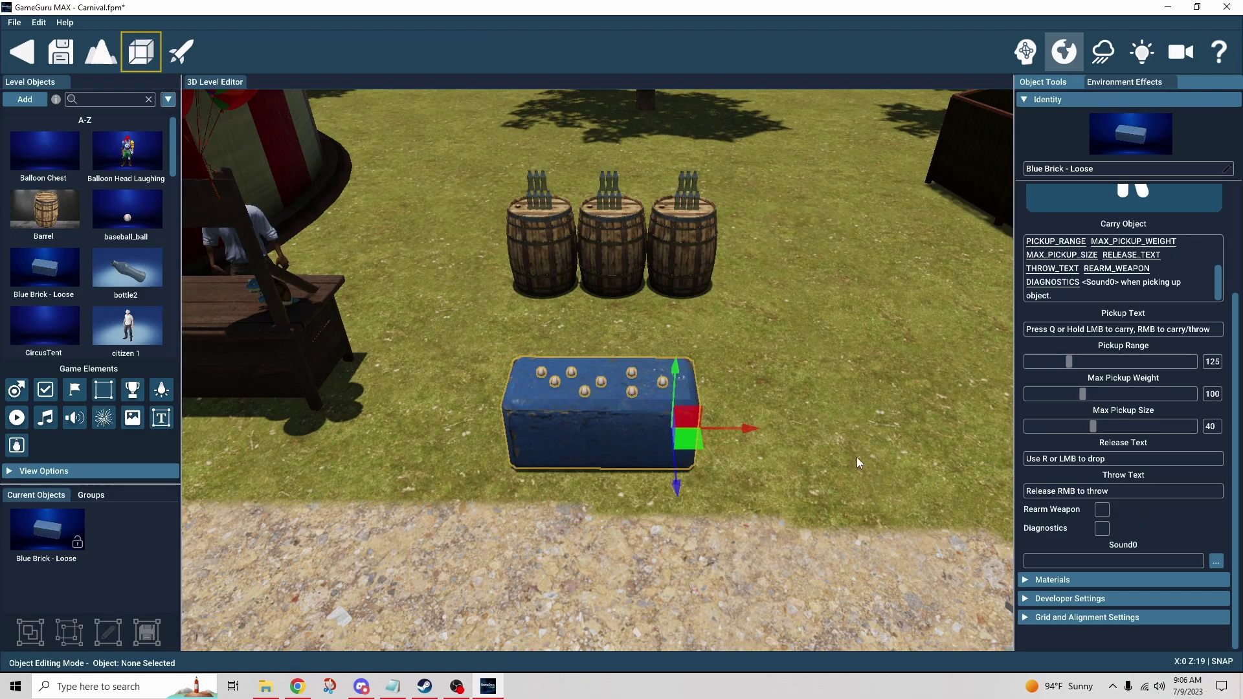
# Step: Examine the object weight in Developer Settings for the rightmost baseball and for a bottle on the right barrel
pyautogui.click(660, 381)
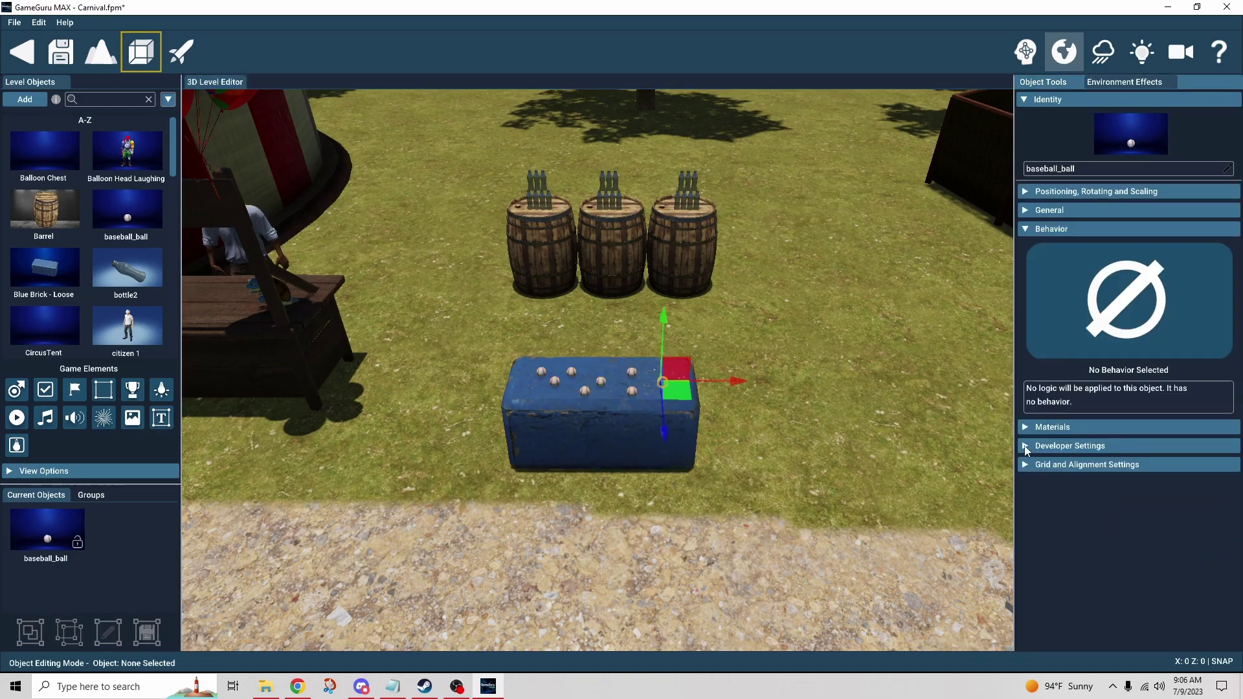
pyautogui.click(1070, 446)
pyautogui.scroll(-3, 1186, 516)
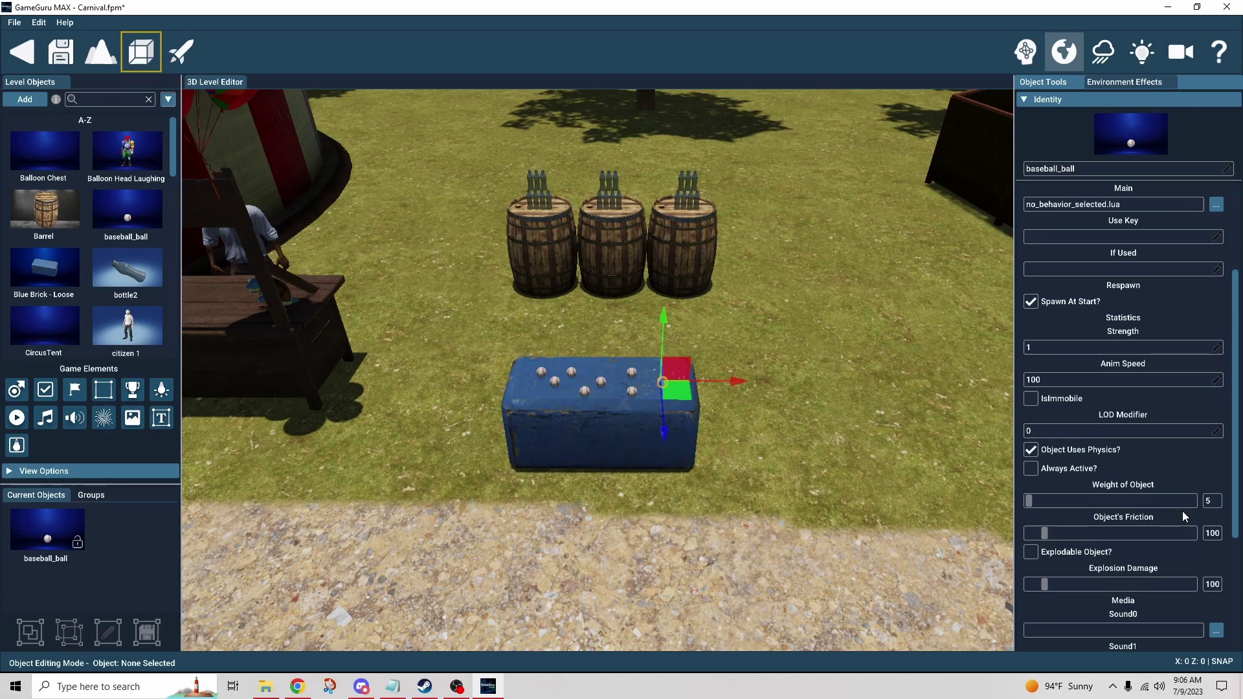
pyautogui.click(681, 182)
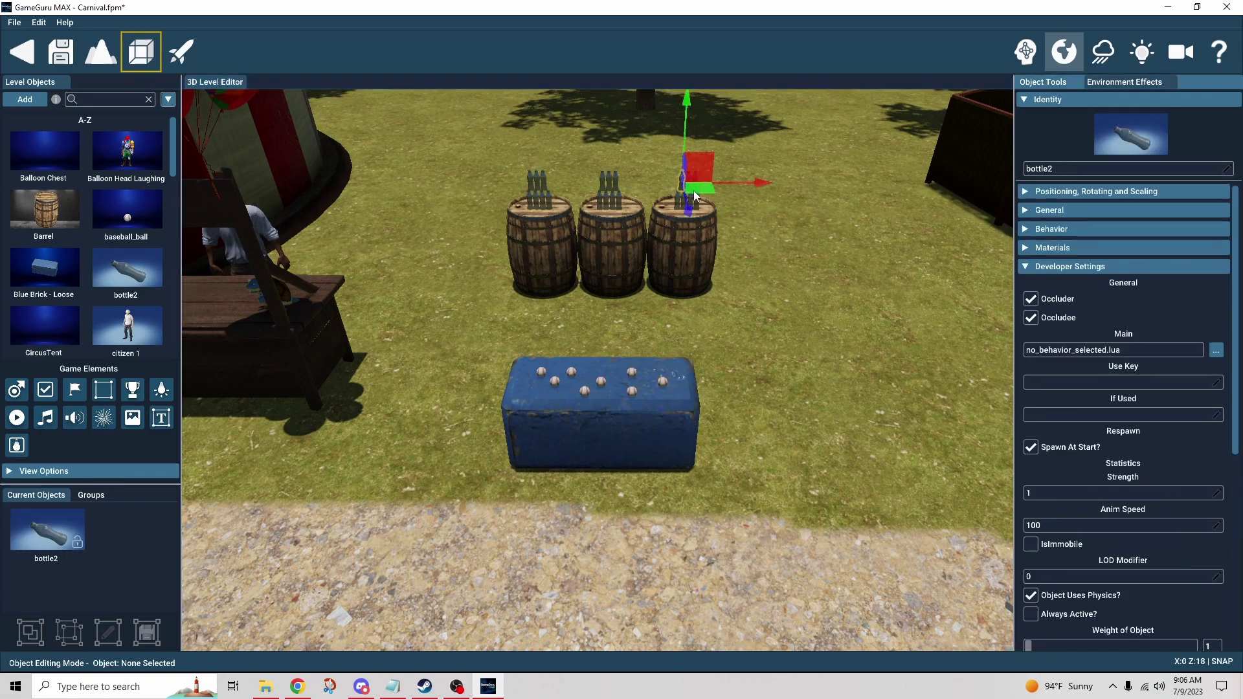
pyautogui.scroll(-3, 1168, 442)
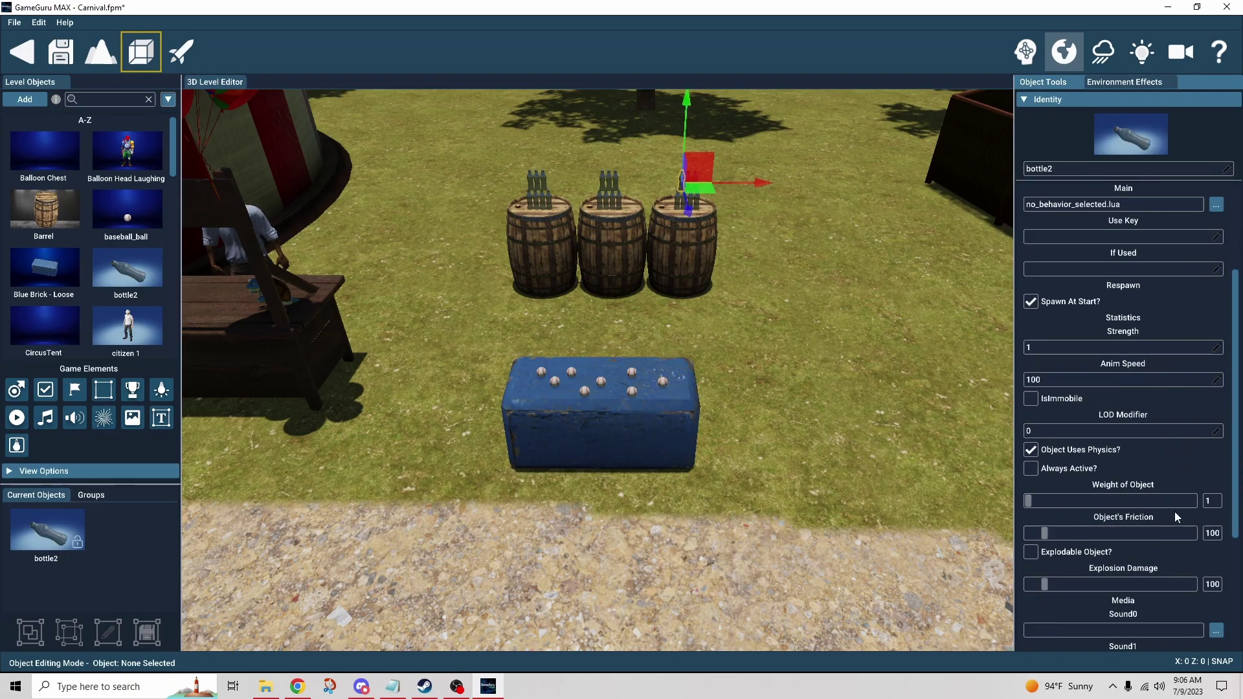